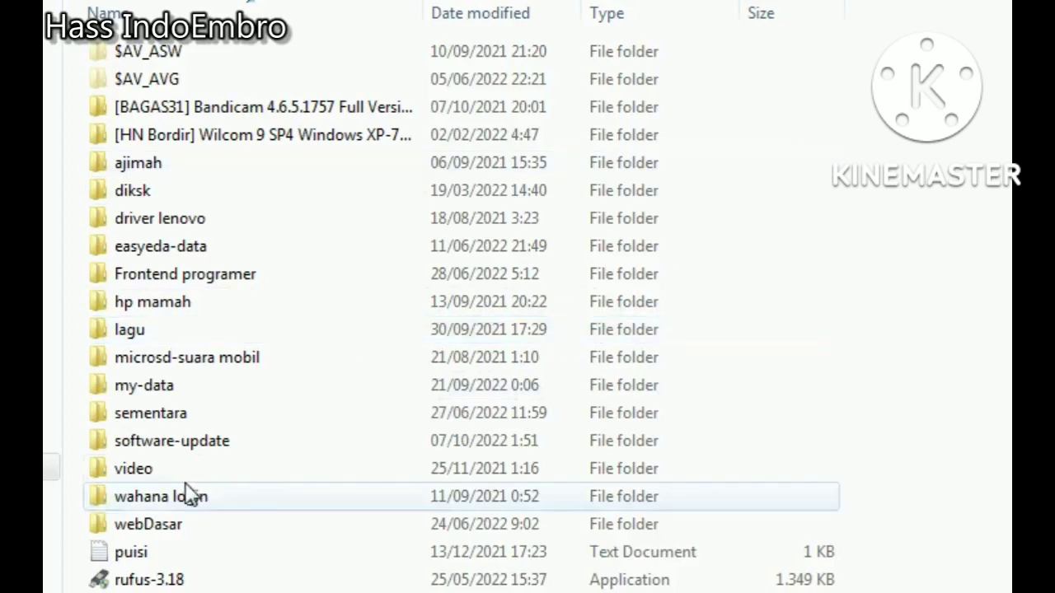
# Open the my-data folder and go into its data_1 subfolder
pyautogui.click(183, 386)
pyautogui.doubleClick(183, 385)
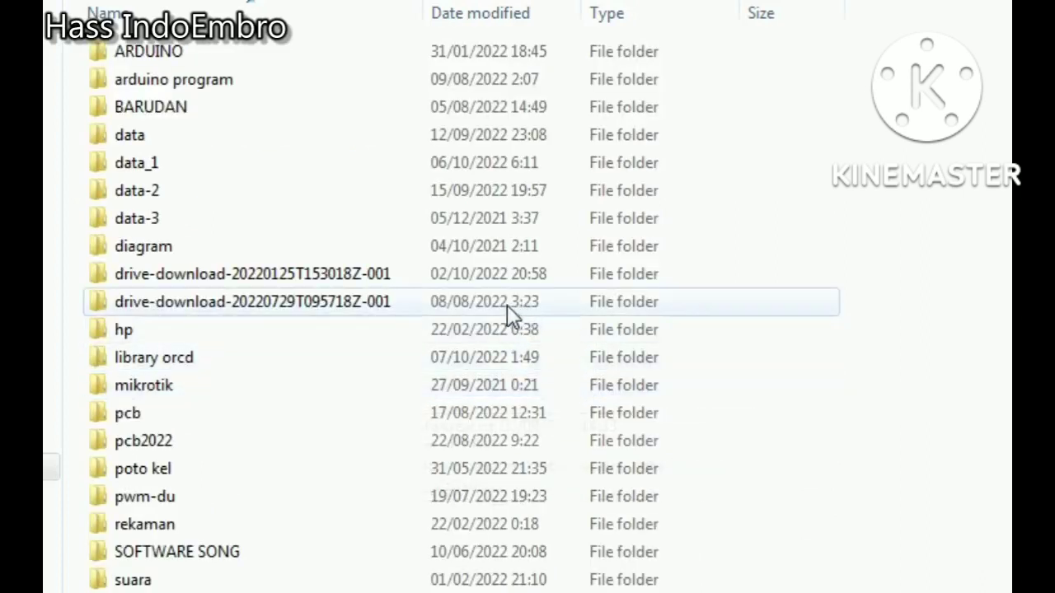
pyautogui.click(319, 386)
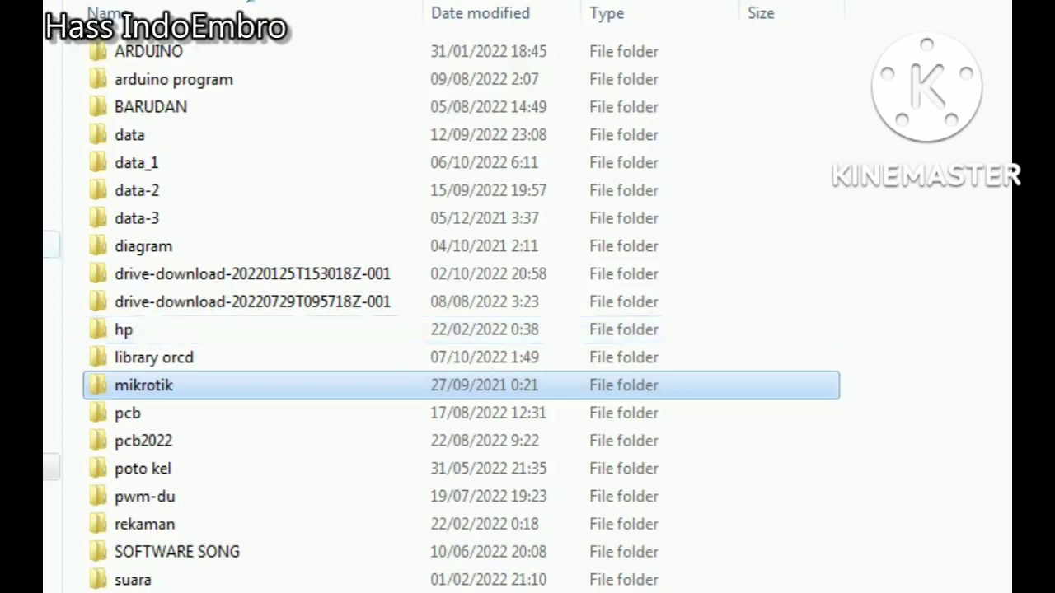
pyautogui.doubleClick(227, 227)
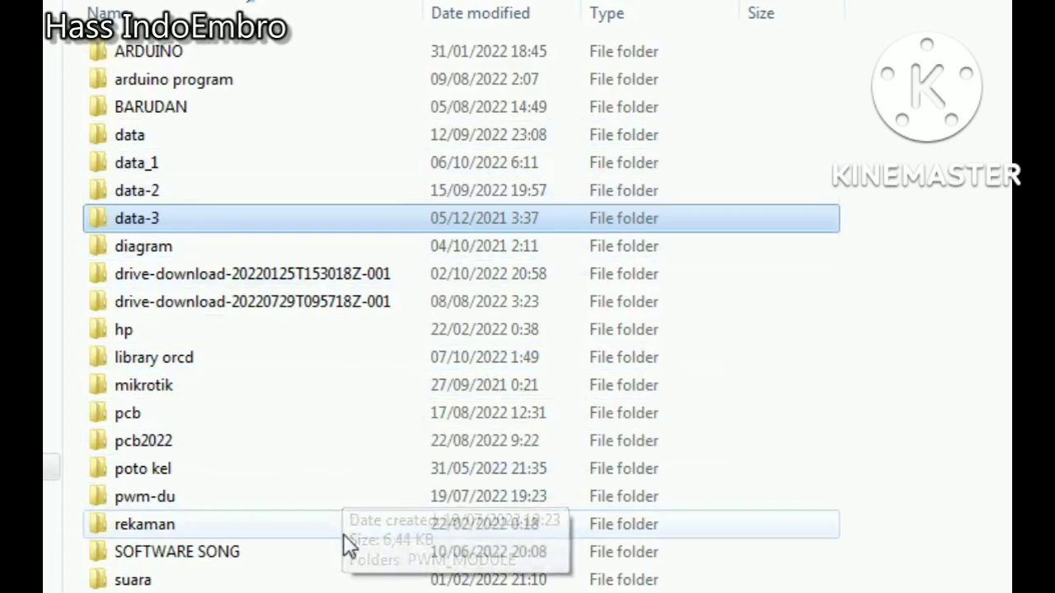
pyautogui.doubleClick(536, 164)
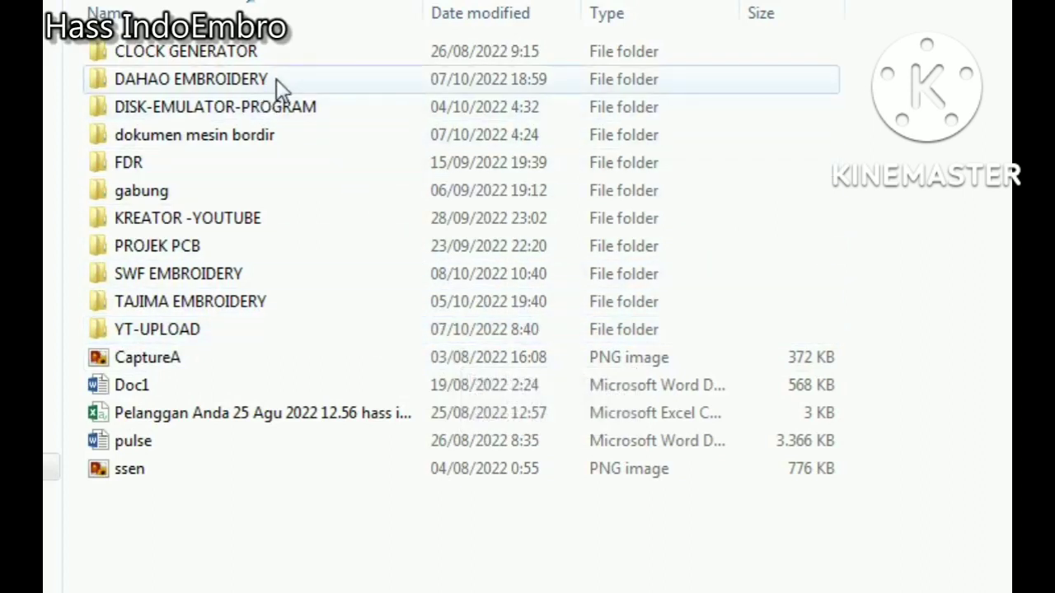
# Open the DAHAO EMBROIDERY folder and go into its SOFTWARE-DAHAO subfolder
pyautogui.moveTo(278, 86)
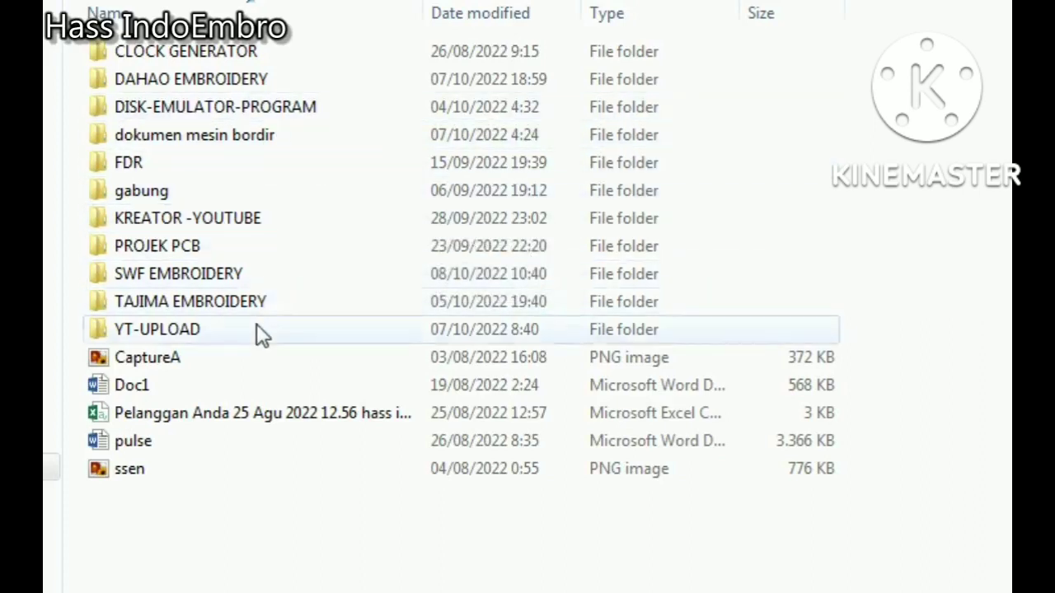
pyautogui.doubleClick(266, 83)
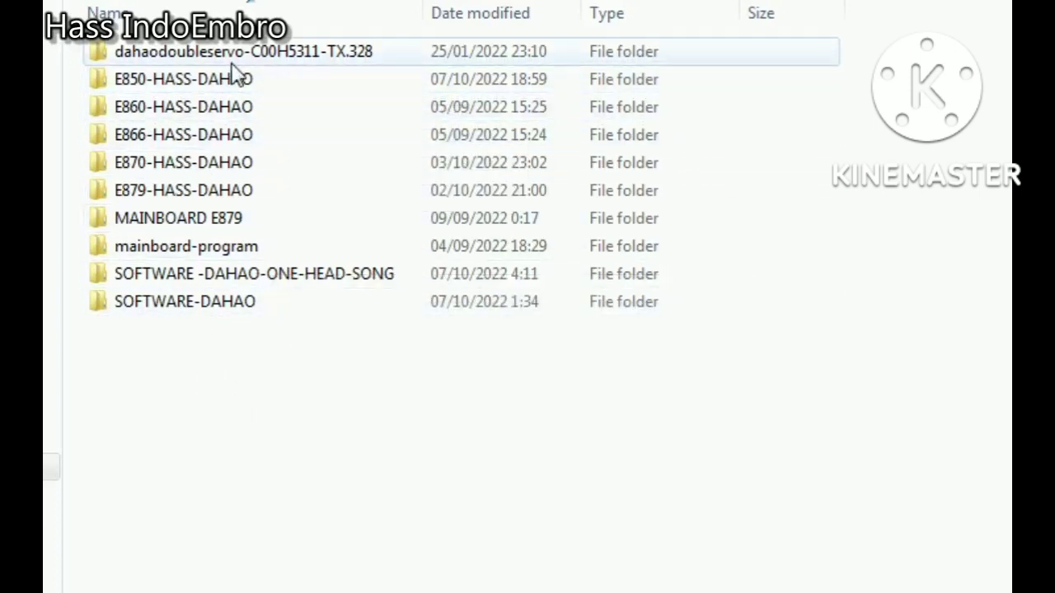
pyautogui.click(202, 306)
pyautogui.doubleClick(203, 306)
# Look through the version folders in SOFTWARE-DAHAO, checking the VER-GK0F1G11.328 folder
pyautogui.scroll(-3, 428, 314)
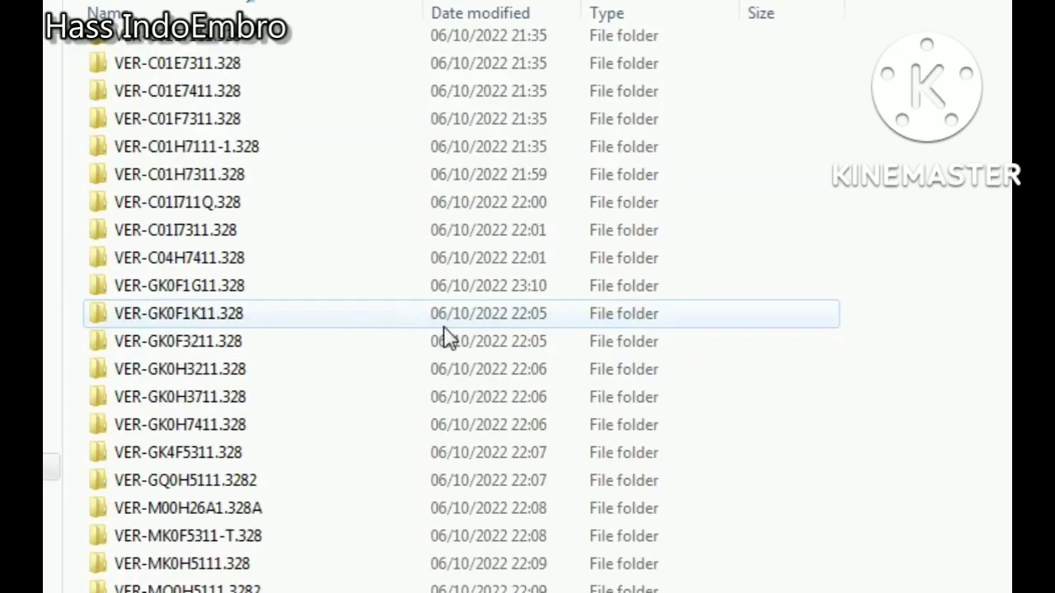
pyautogui.scroll(2, 450, 321)
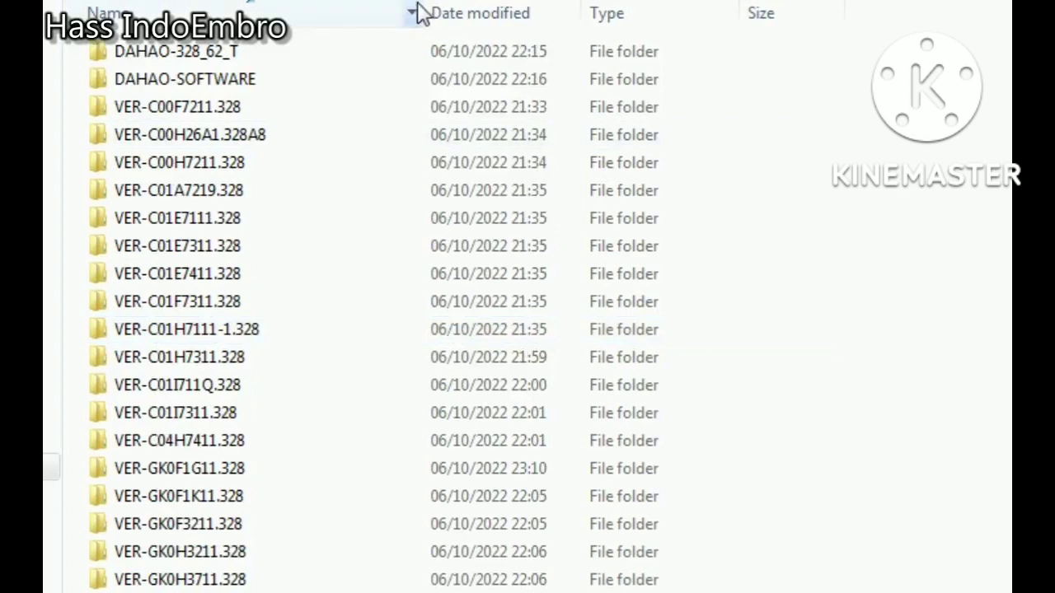
pyautogui.scroll(-2, 437, 215)
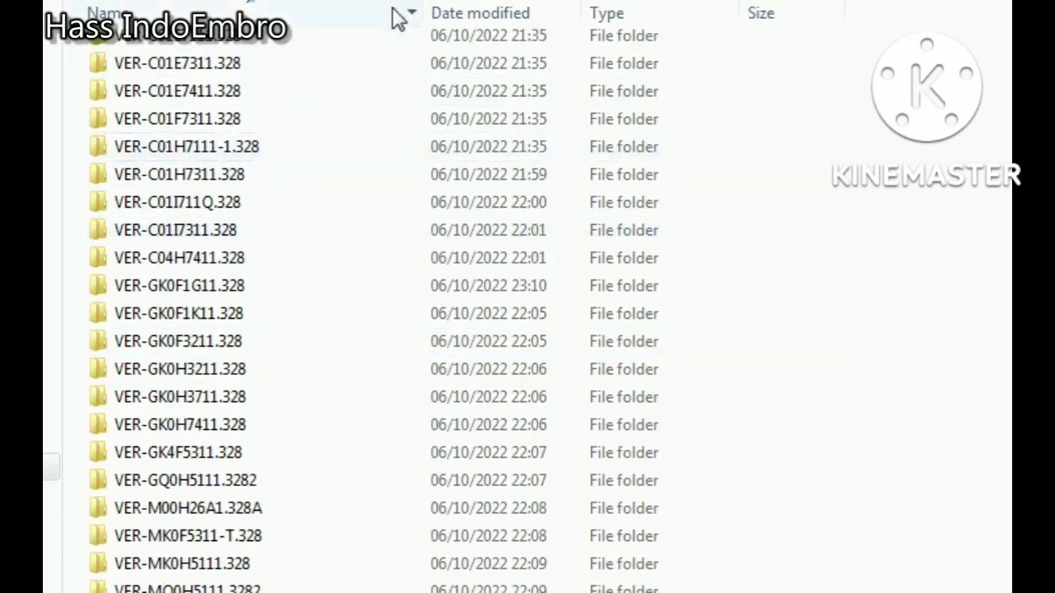
pyautogui.scroll(-2, 394, 1)
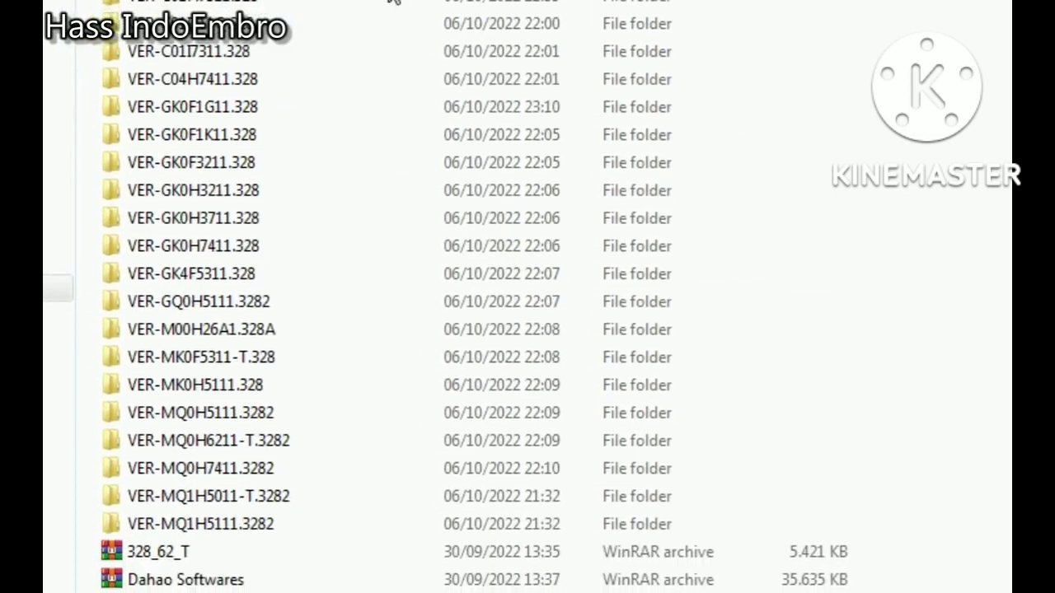
pyautogui.scroll(2, 394, 2)
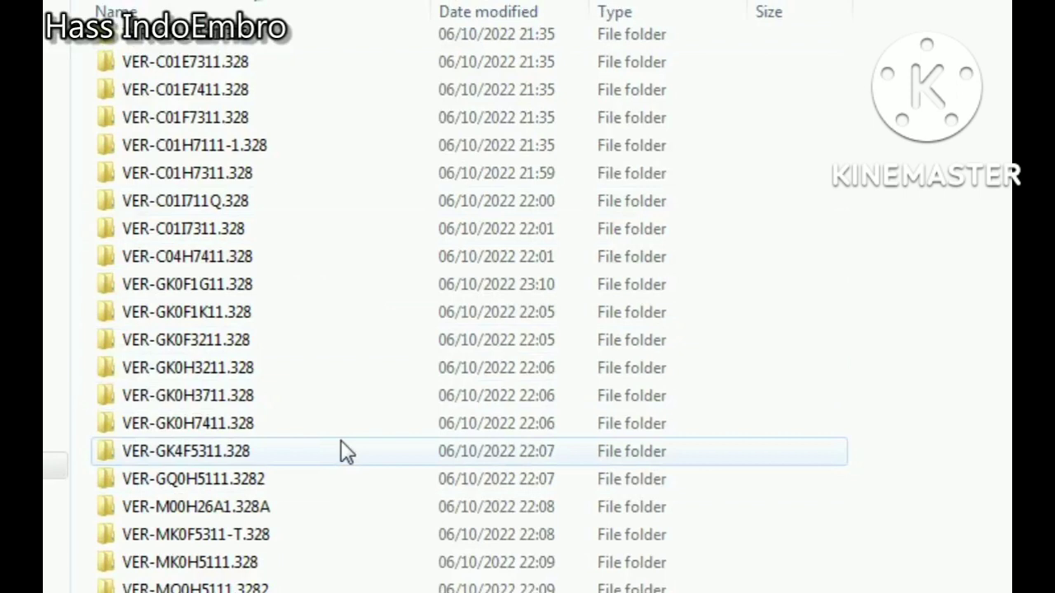
pyautogui.doubleClick(386, 298)
pyautogui.scroll(2, 387, 303)
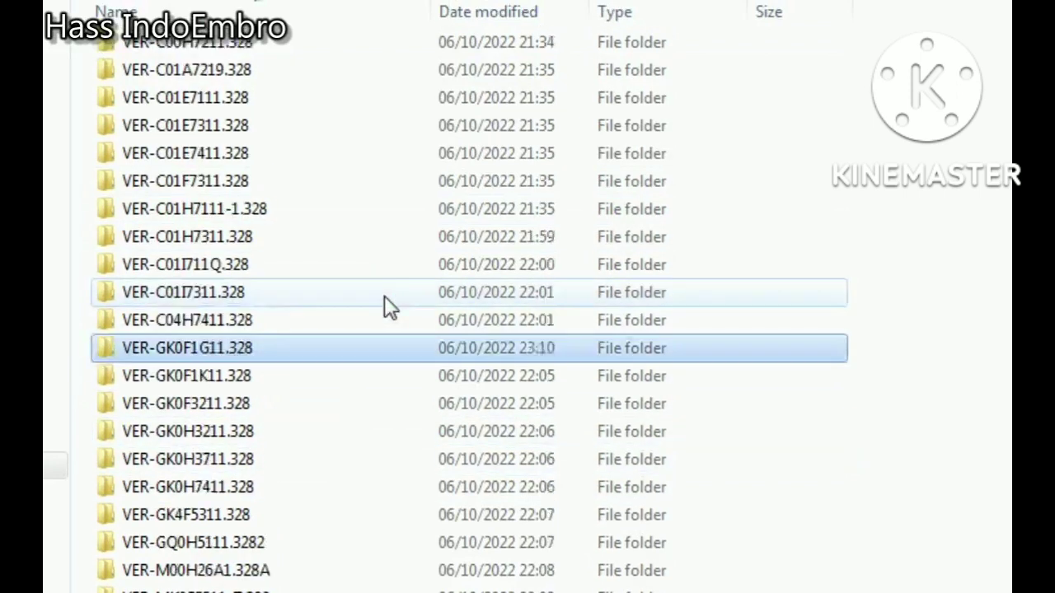
# Open the DAHAO-SOFTWARE folder and go through Dahao Softwares into DAHAO-Flat Bed
pyautogui.click(252, 80)
pyautogui.doubleClick(252, 80)
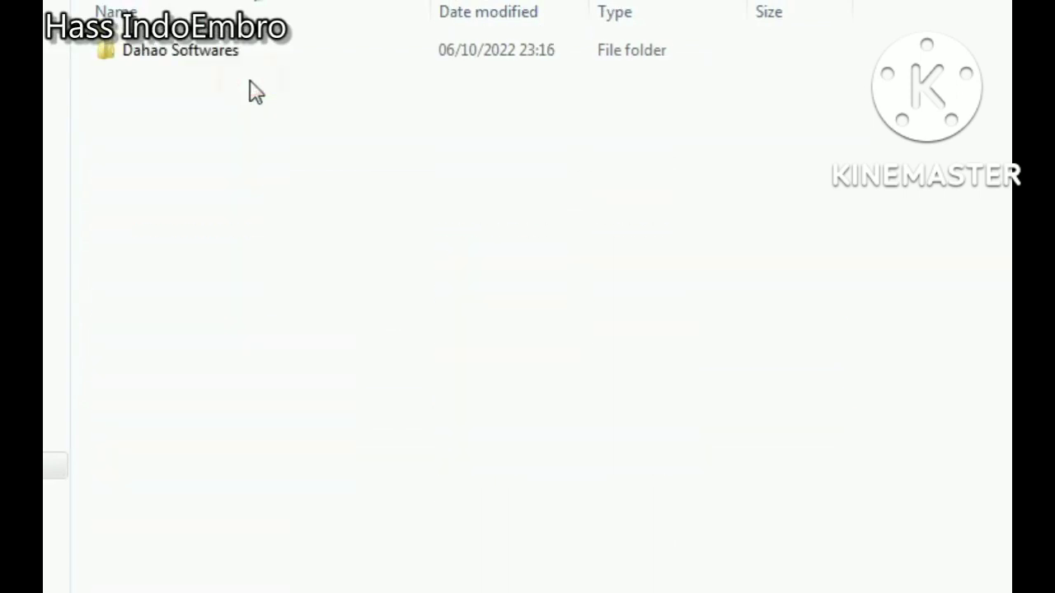
pyautogui.doubleClick(253, 56)
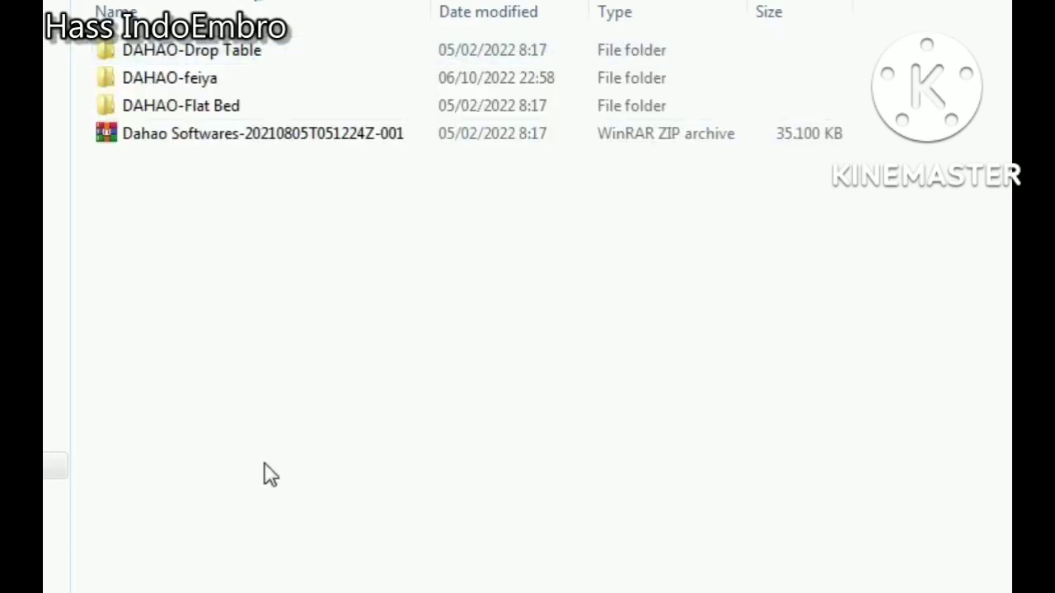
pyautogui.click(176, 112)
pyautogui.doubleClick(176, 112)
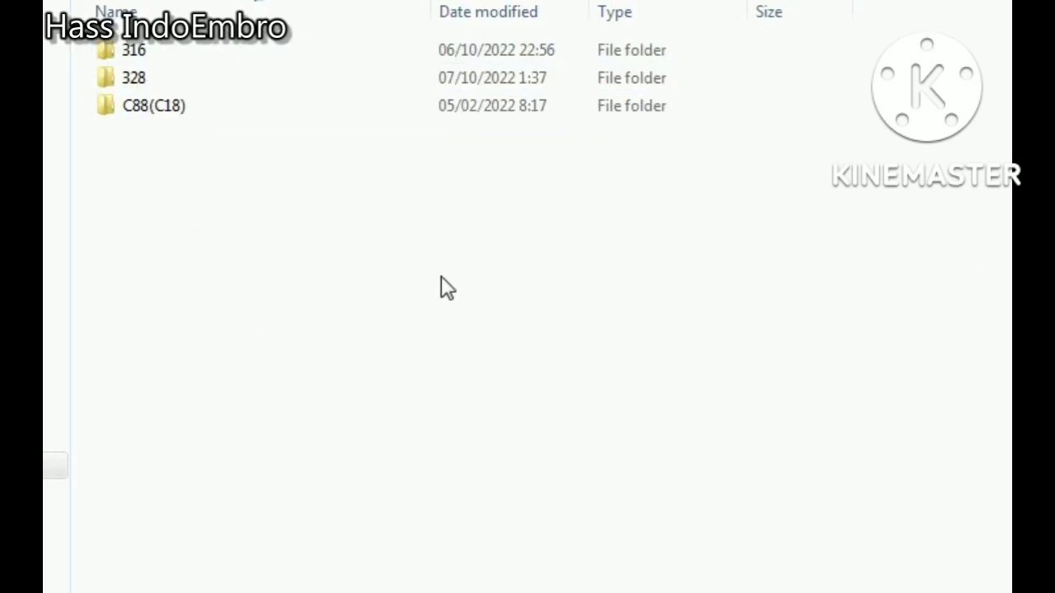
# Inspect the 316C000I4919.ROM and 316HK0044919.ROM folders inside the 316 folder, and return to DAHAO-Flat Bed
pyautogui.doubleClick(162, 49)
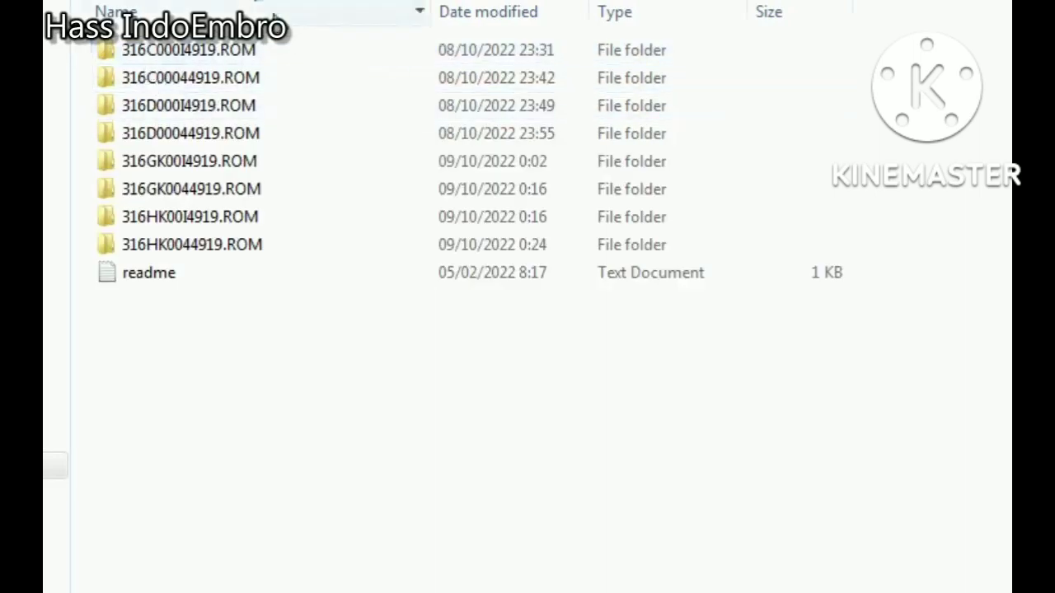
pyautogui.doubleClick(254, 52)
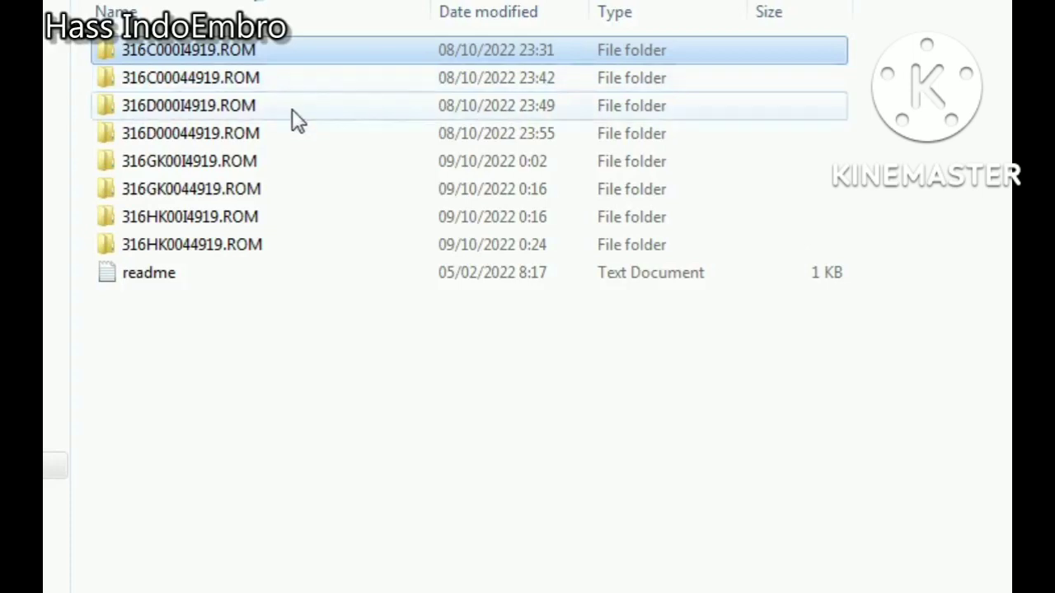
pyautogui.doubleClick(275, 242)
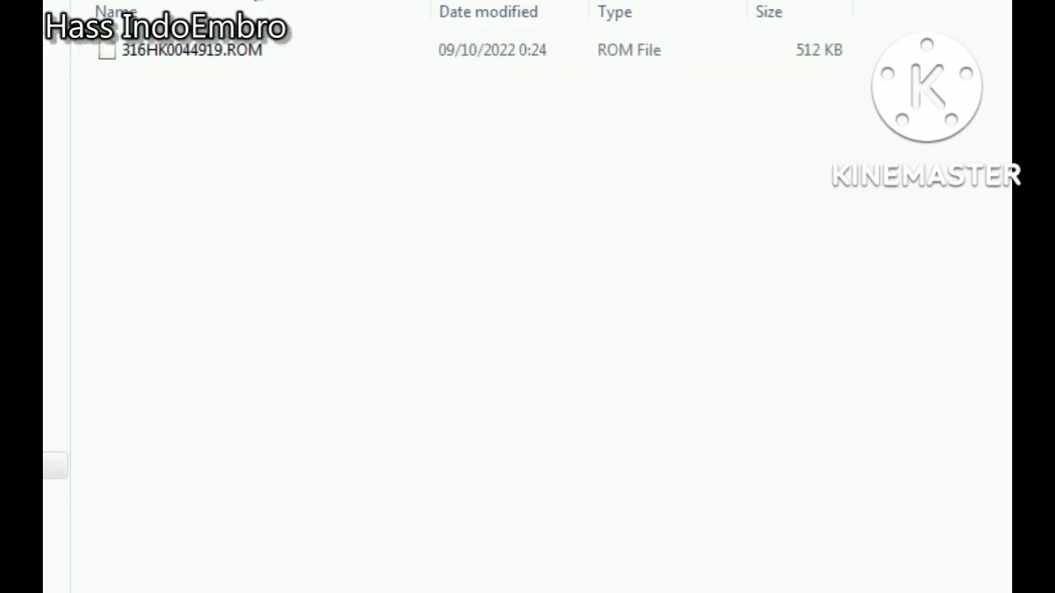
pyautogui.press('BackSpace')
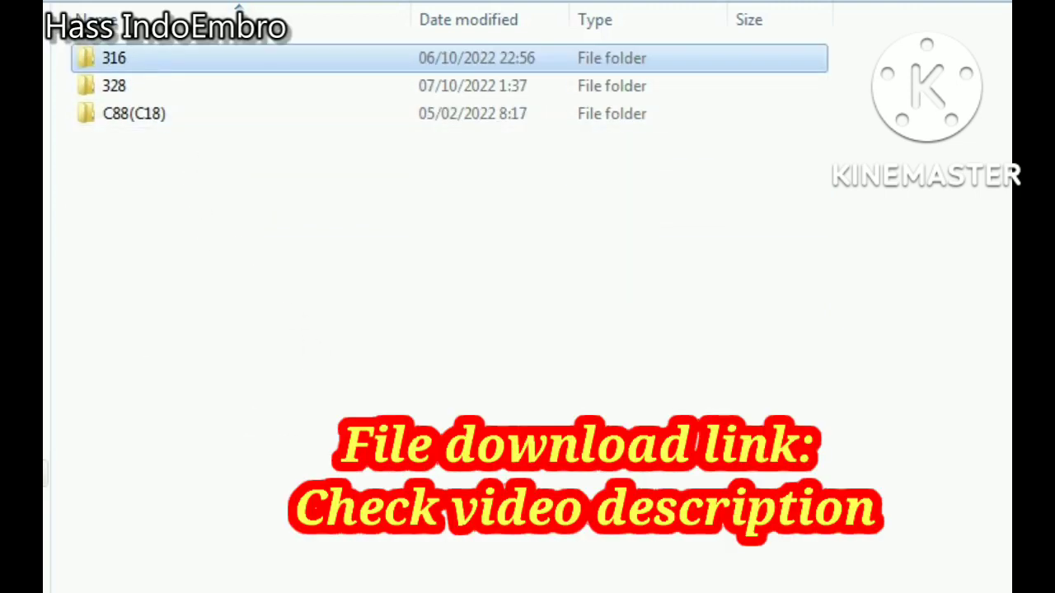
# Check the DAHAO-feiya and DAHAO-Drop Table folders, and go back up to the SOFTWARE-DAHAO folder
pyautogui.press('BackSpace')
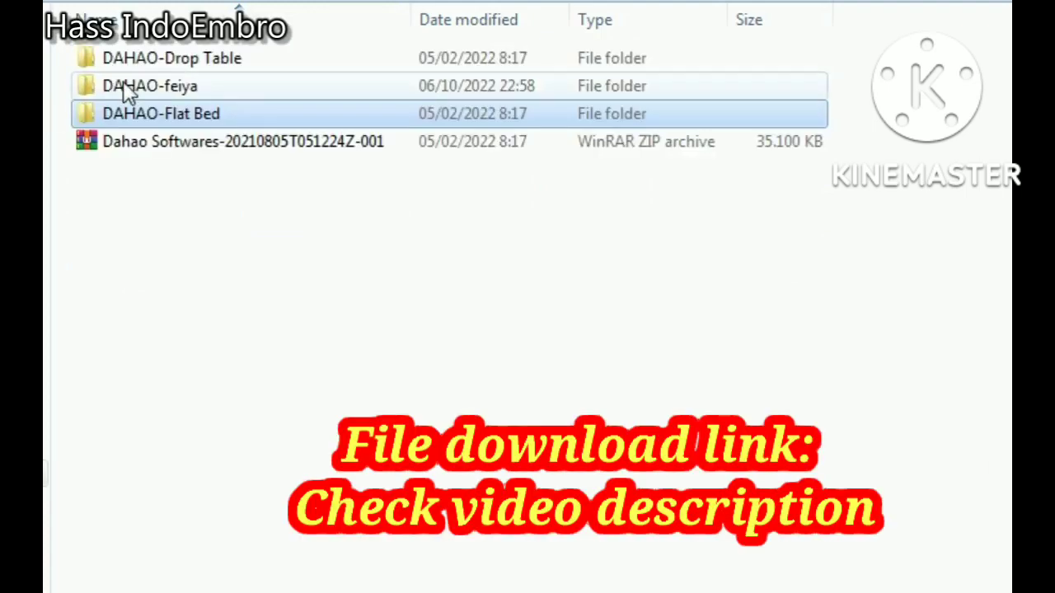
pyautogui.doubleClick(128, 87)
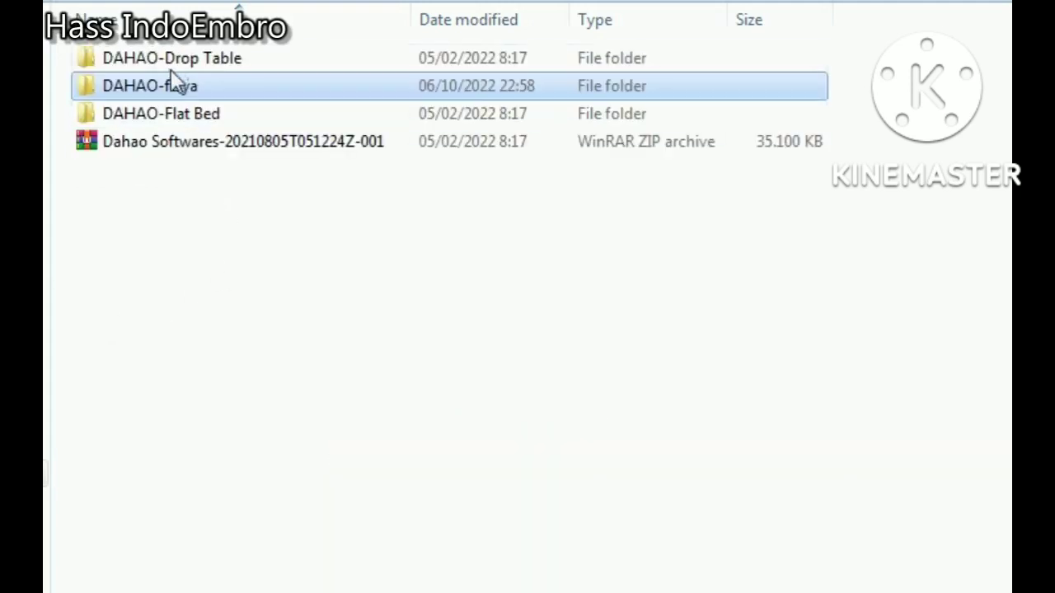
pyautogui.doubleClick(171, 76)
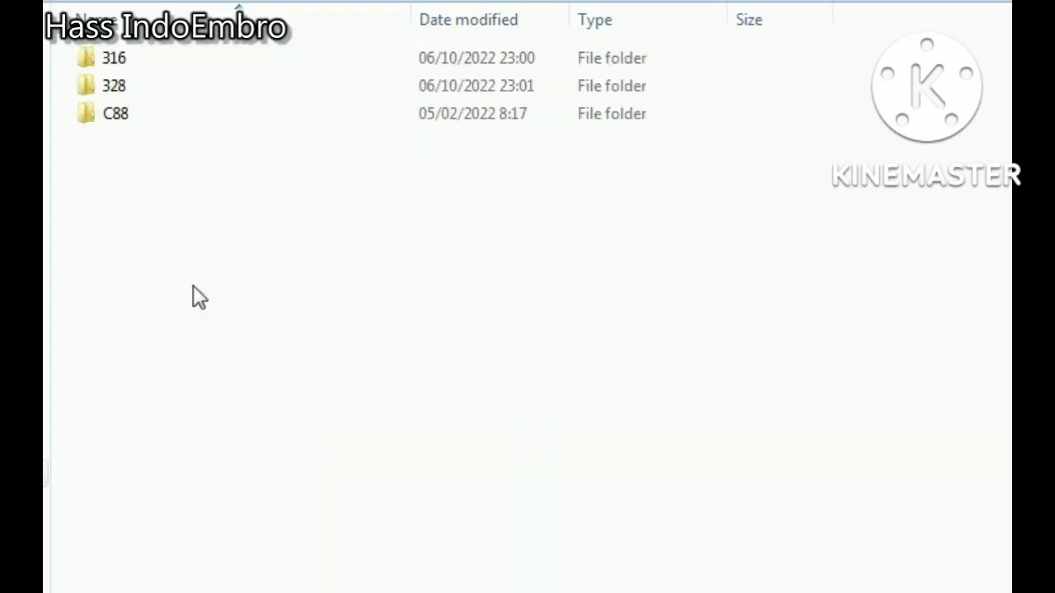
pyautogui.press('BackSpace')
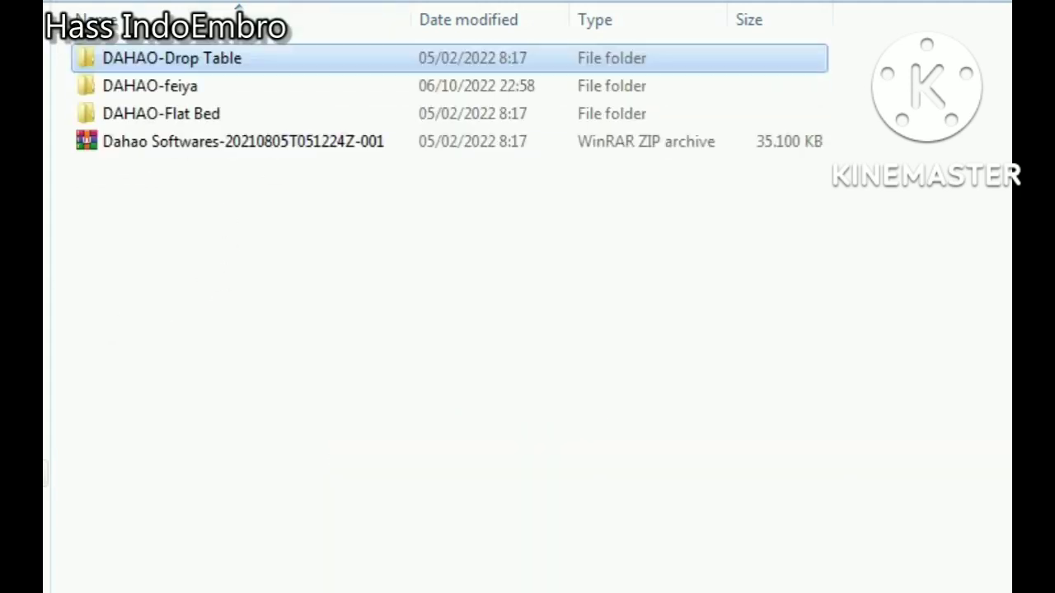
pyautogui.press('BackSpace')
pyautogui.press('BackSpace')
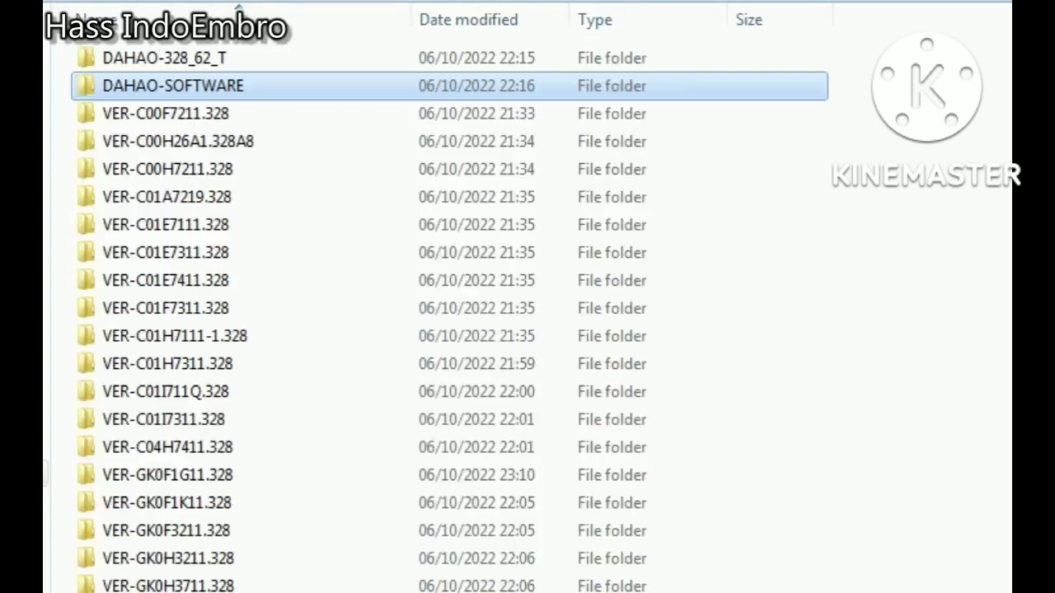
# Look through the version folders inside DAHAO-328_62_T
pyautogui.doubleClick(263, 63)
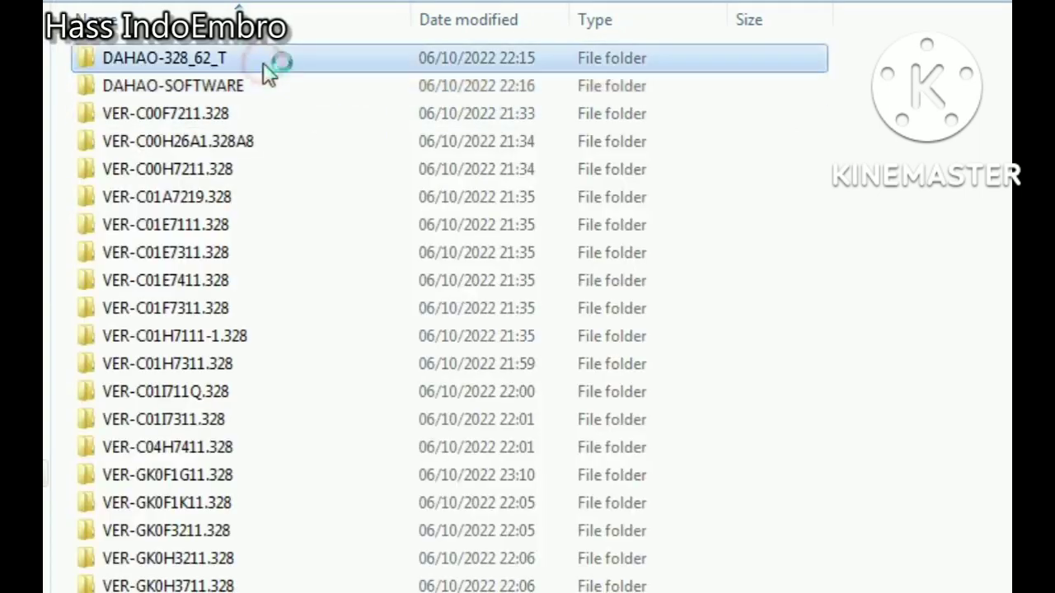
pyautogui.press('BackSpace')
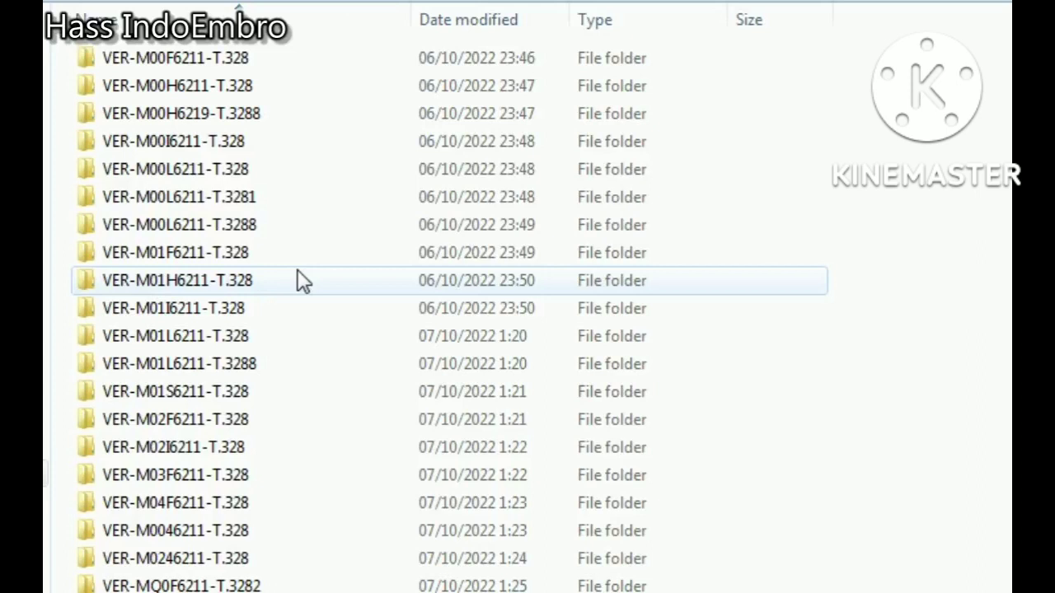
pyautogui.scroll(-3, 346, 288)
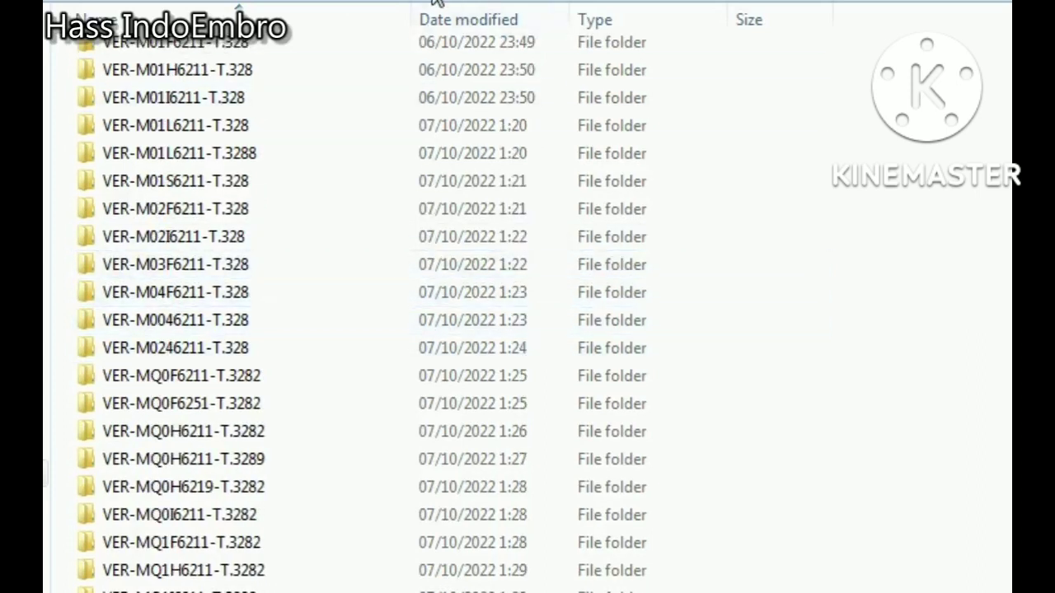
pyautogui.scroll(-2, 429, 33)
pyautogui.scroll(2, 437, 1)
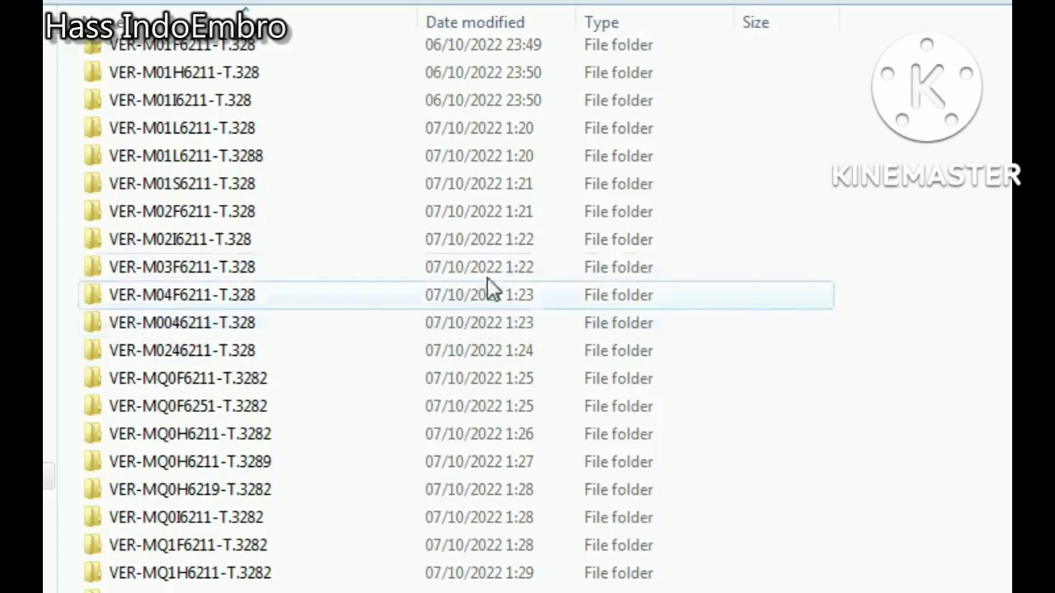
# Return to the DAHAO EMBROIDERY folder and check the dahaodoubleservo-C00H5311-TX.328 folder
pyautogui.press('BackSpace')
pyautogui.press('BackSpace')
pyautogui.press('BackSpace')
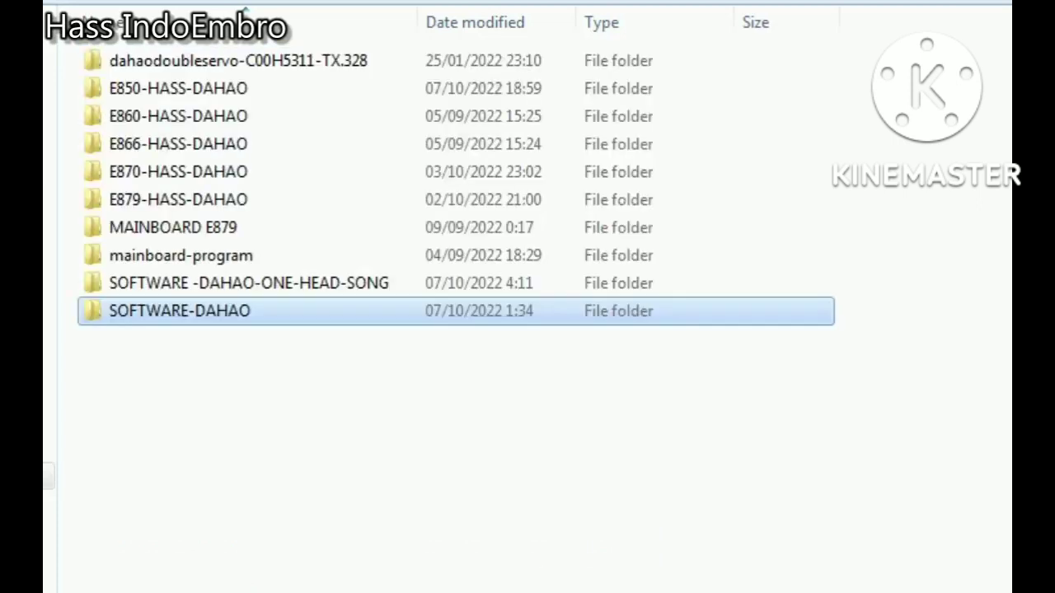
pyautogui.doubleClick(295, 64)
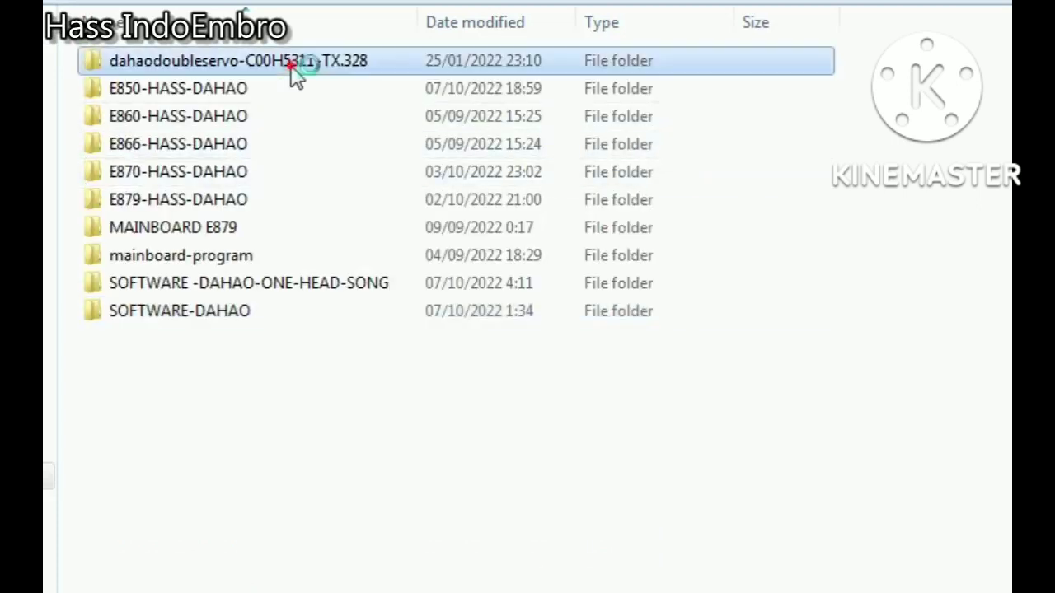
pyautogui.press('BackSpace')
# Inspect VER-185LFKH03.dhd inside SOFTWARE -DAHAO-ONE-HEAD-SONG, and return to select the dahaodoubleservo-C00H5311-TX.328 folder
pyautogui.doubleClick(349, 290)
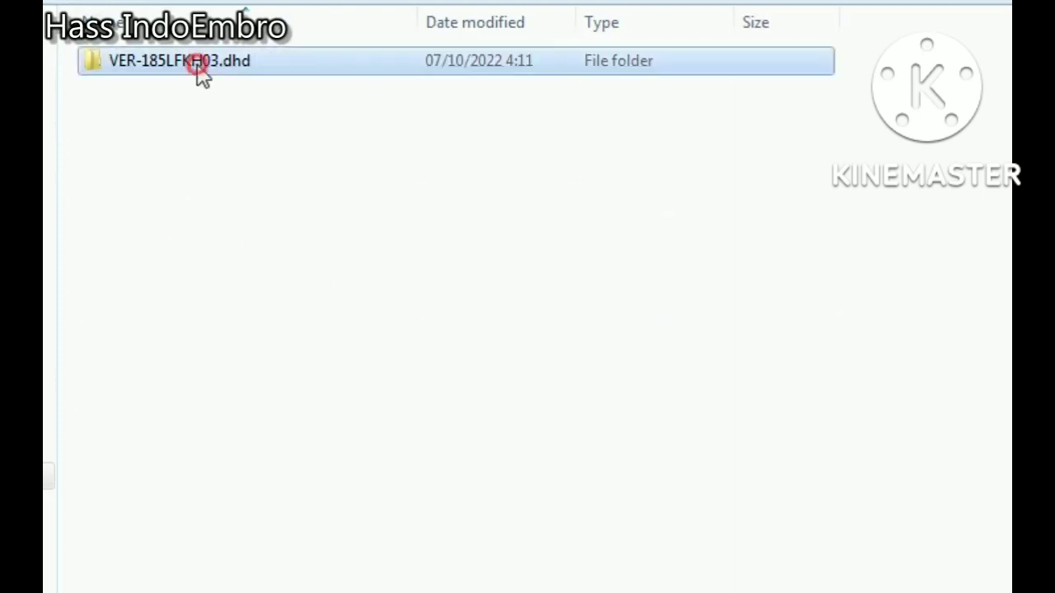
pyautogui.doubleClick(201, 72)
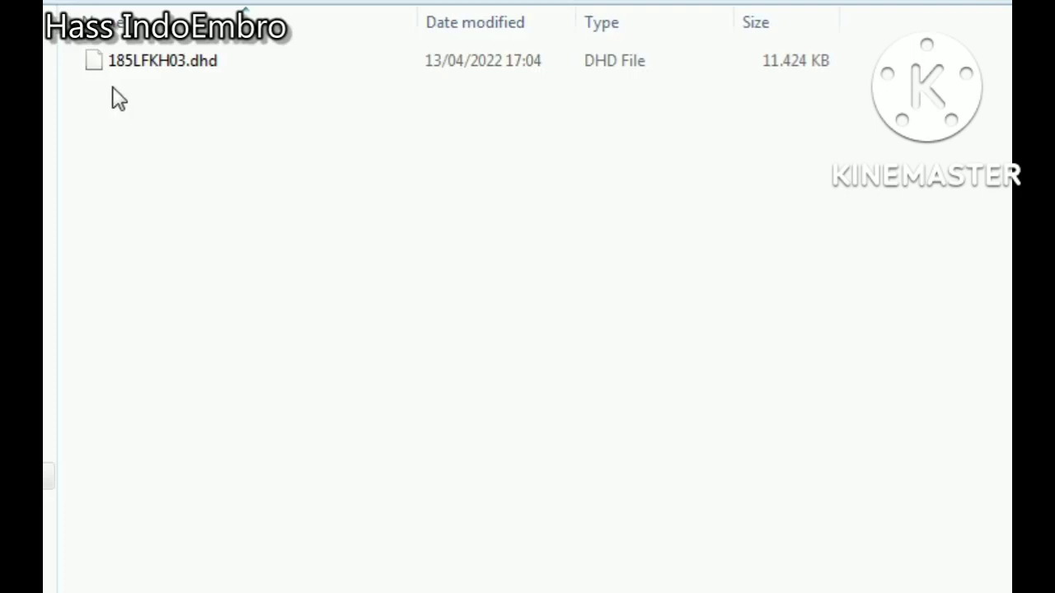
pyautogui.press('BackSpace')
pyautogui.press('BackSpace')
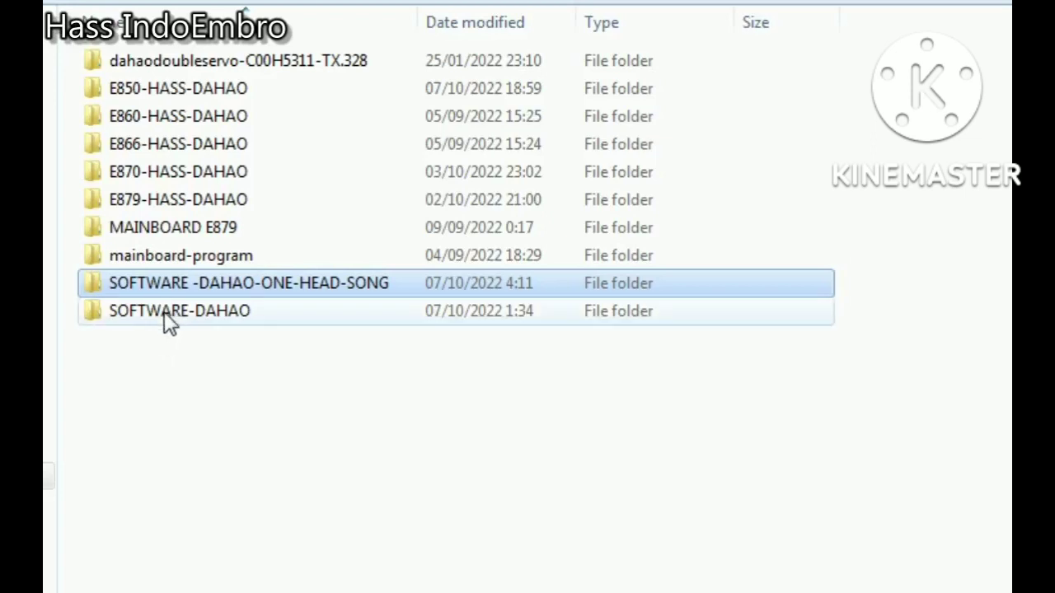
pyautogui.click(307, 70)
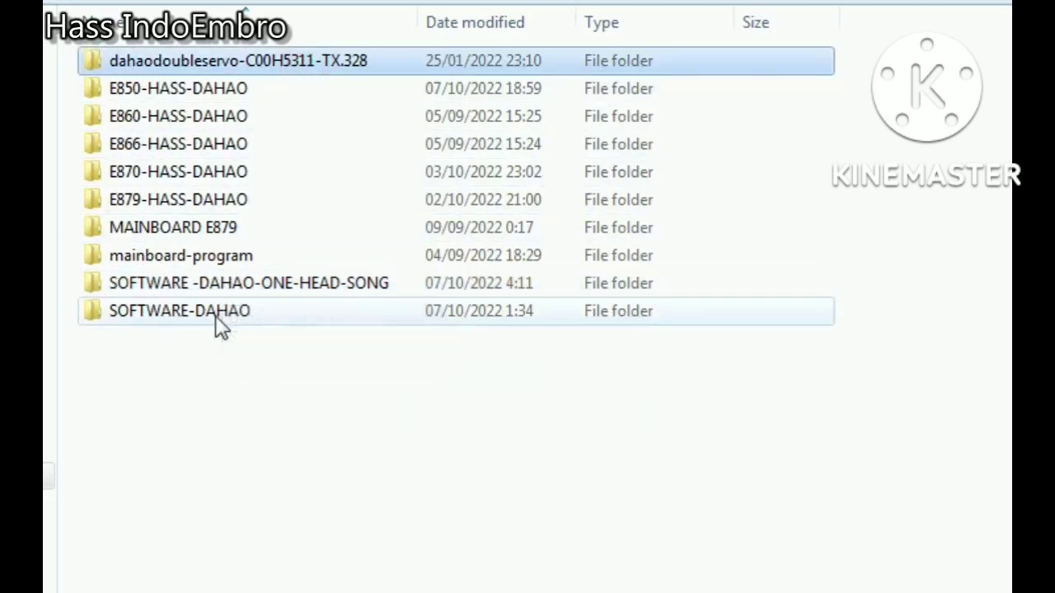
pyautogui.moveTo(221, 326)
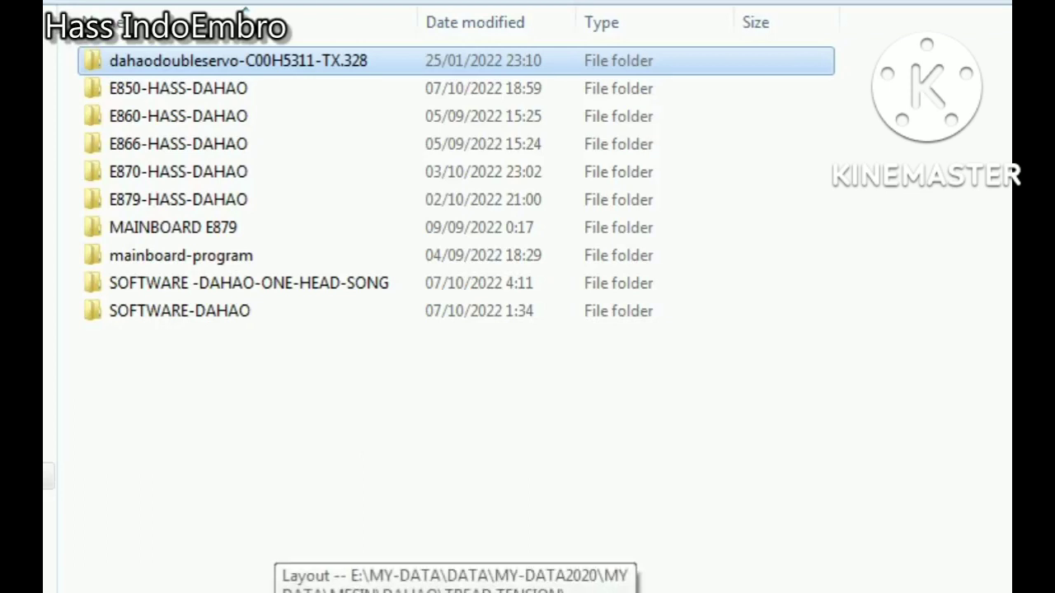
# Switch to the Layout window with the tread tension PCB design and unroute the entire board
pyautogui.click(455, 590)
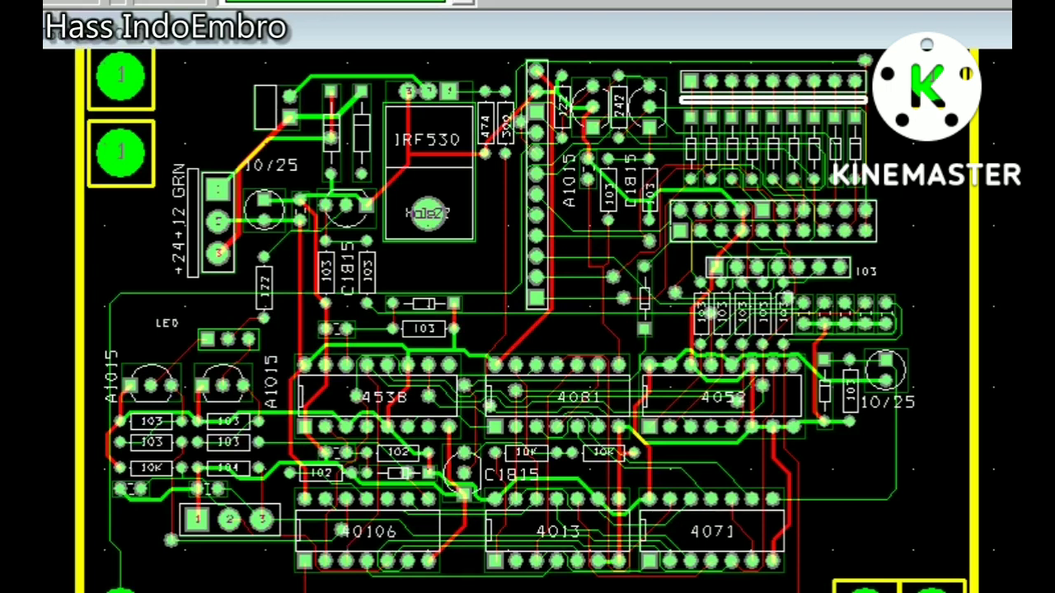
pyautogui.click(248, 4)
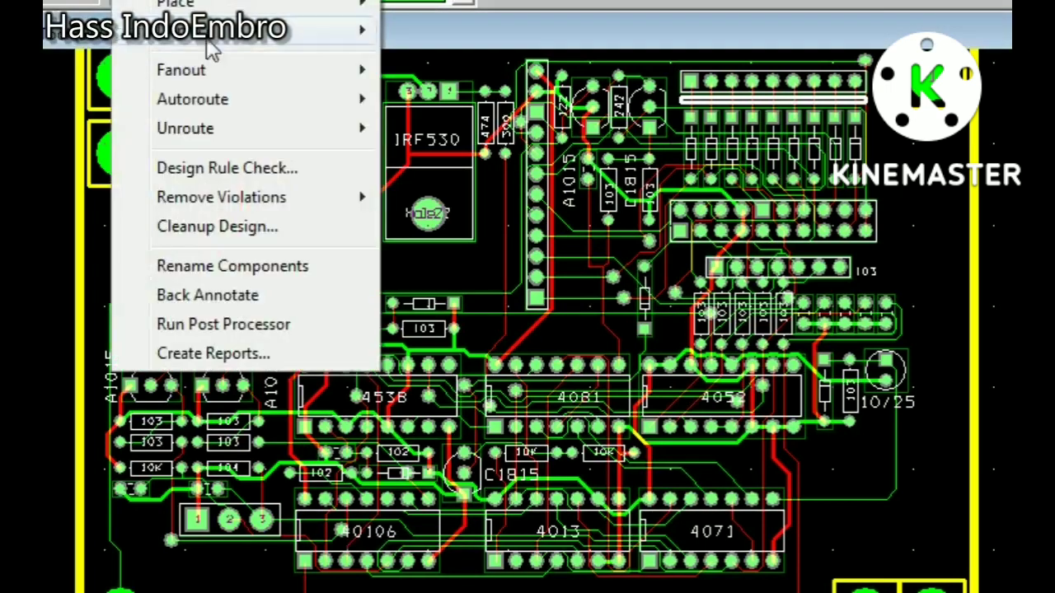
pyautogui.moveTo(204, 136)
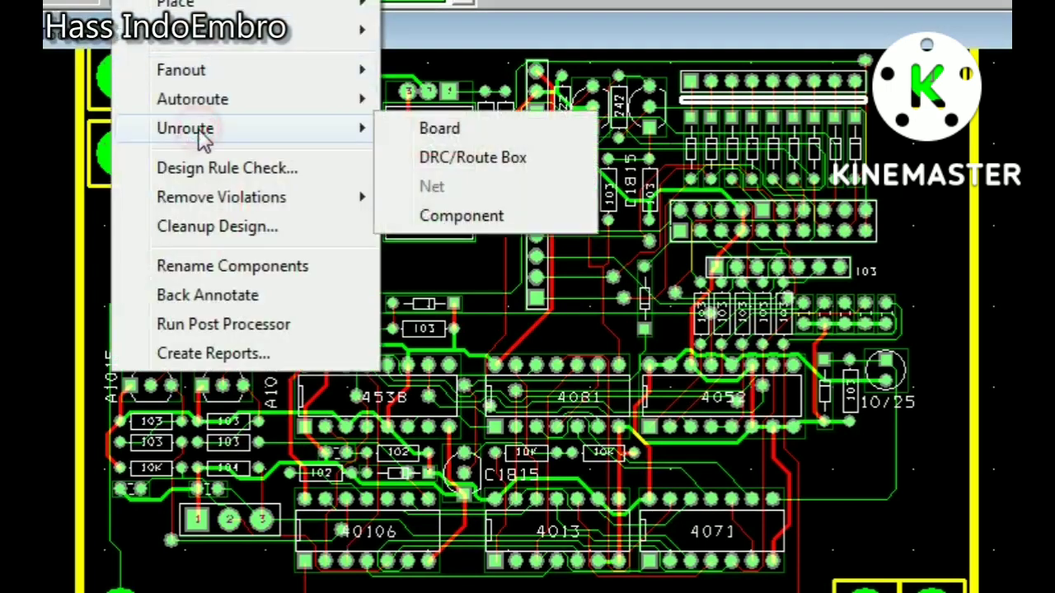
pyautogui.click(449, 129)
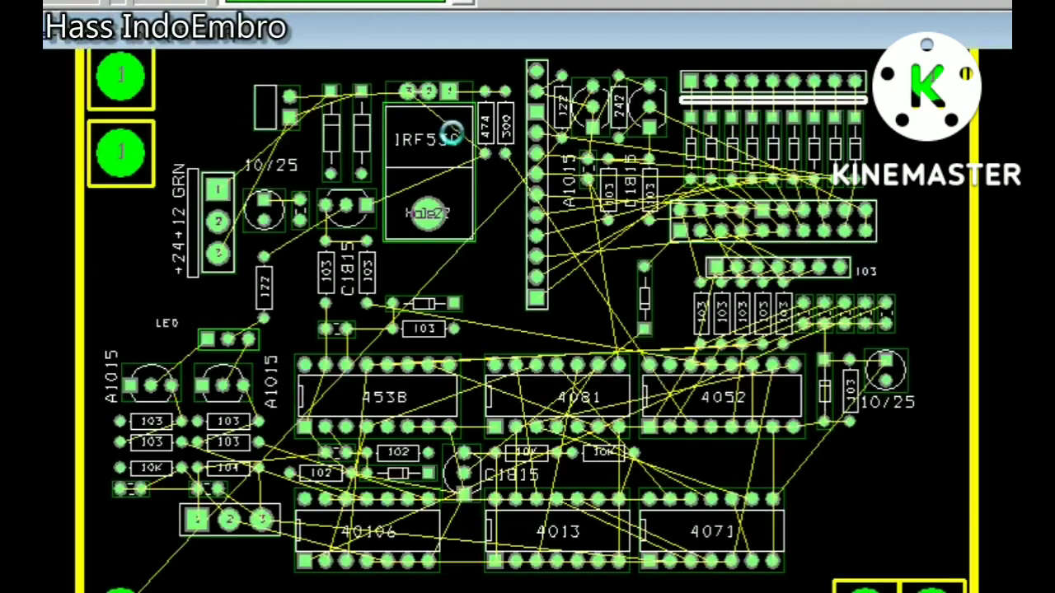